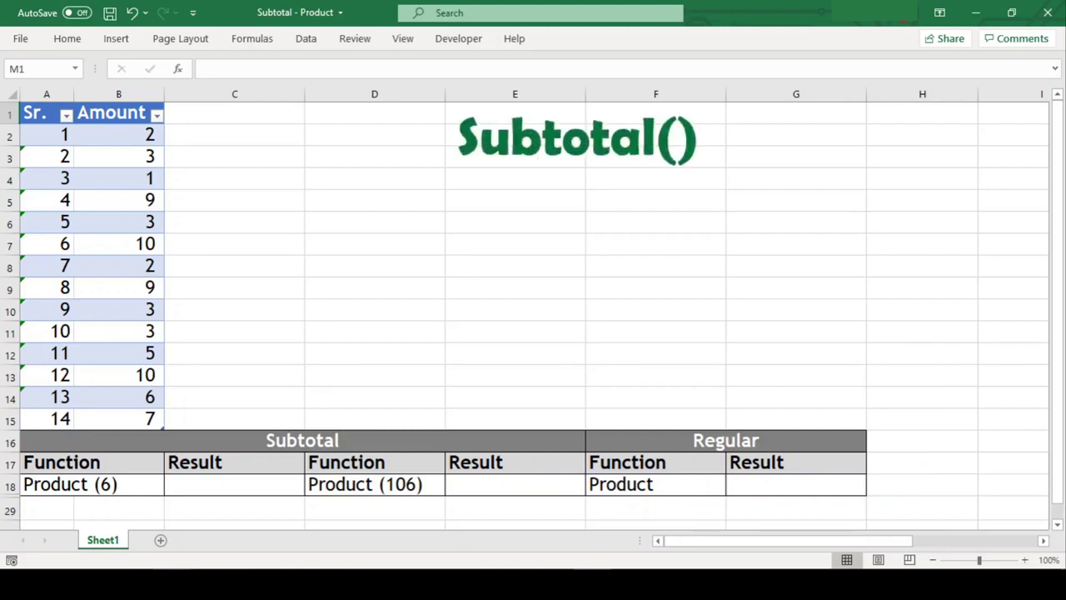
Enter =SUBTOTAL(6,$B$2:$B$15) in C18, returning 551124000.
type("=sum(B2:B1")
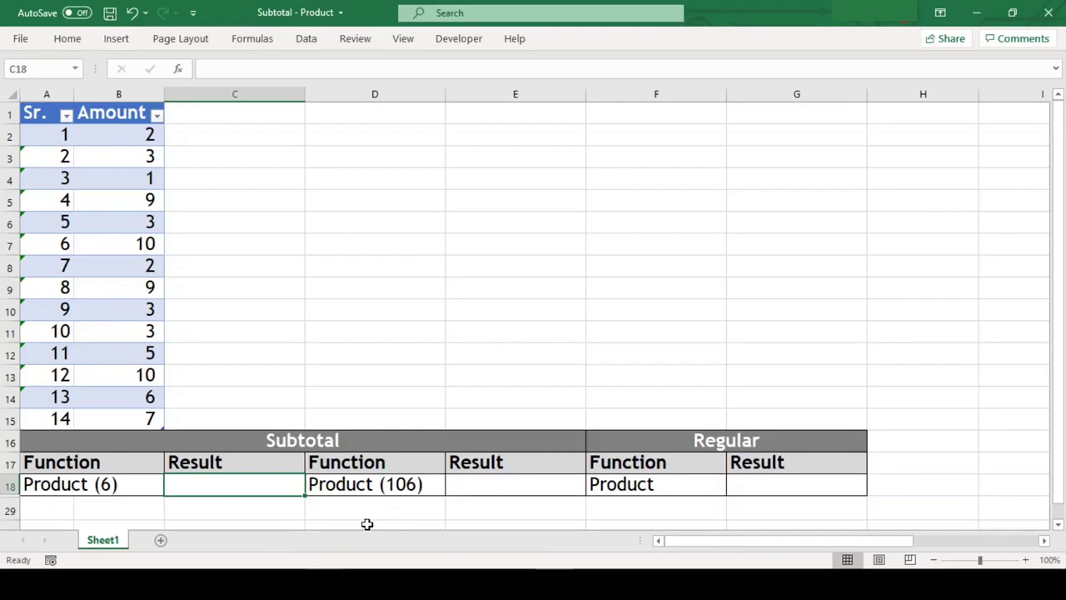
type("=")
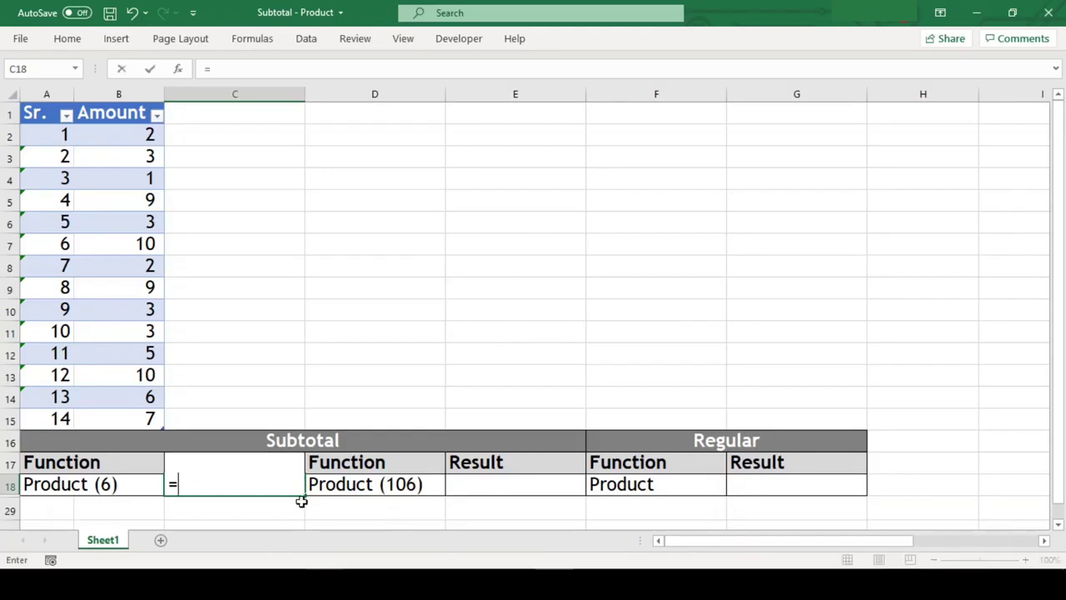
type("subto")
key("Tab")
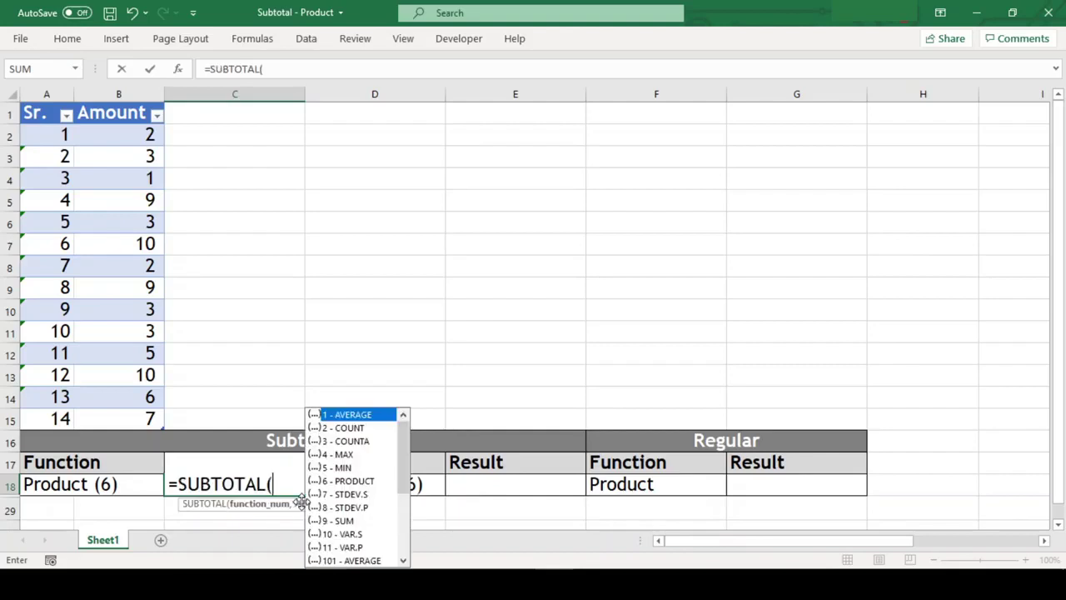
type("6,")
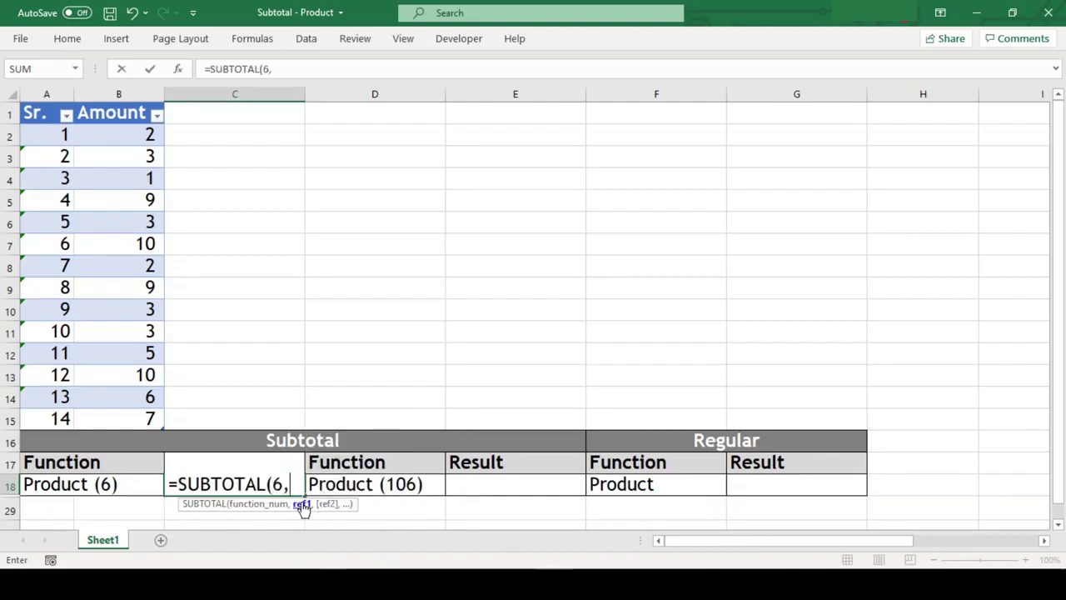
type("b2")
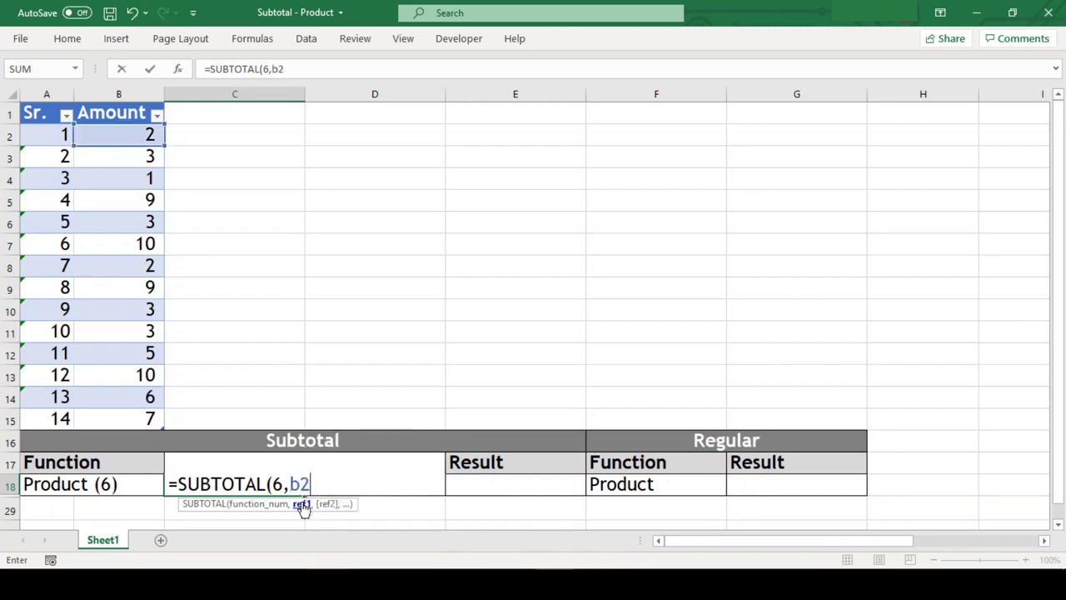
type(":b15")
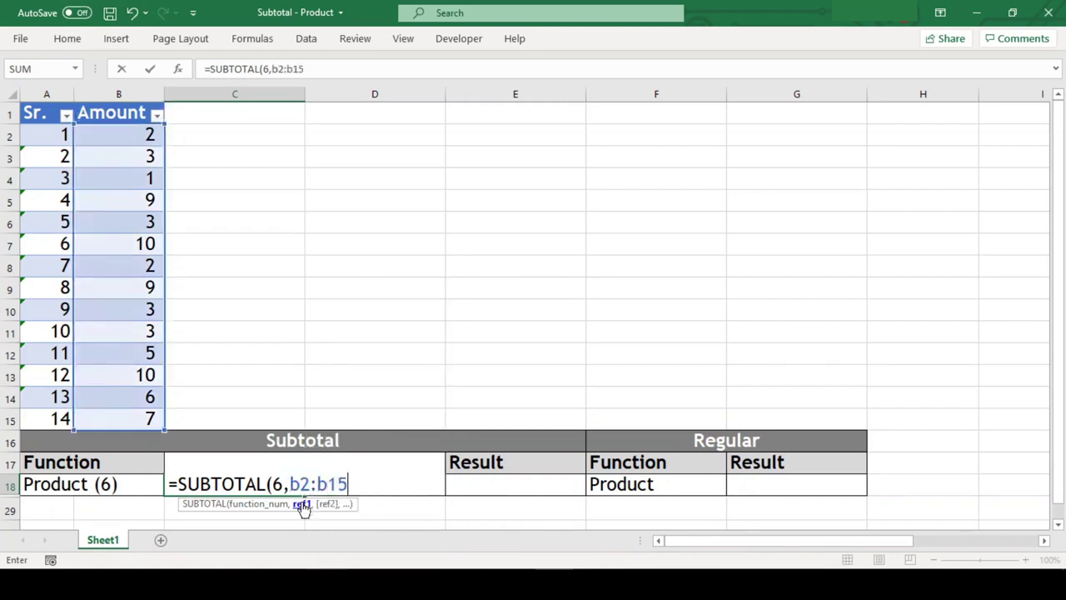
left_click(301, 484)
key("F4")
left_click(358, 484)
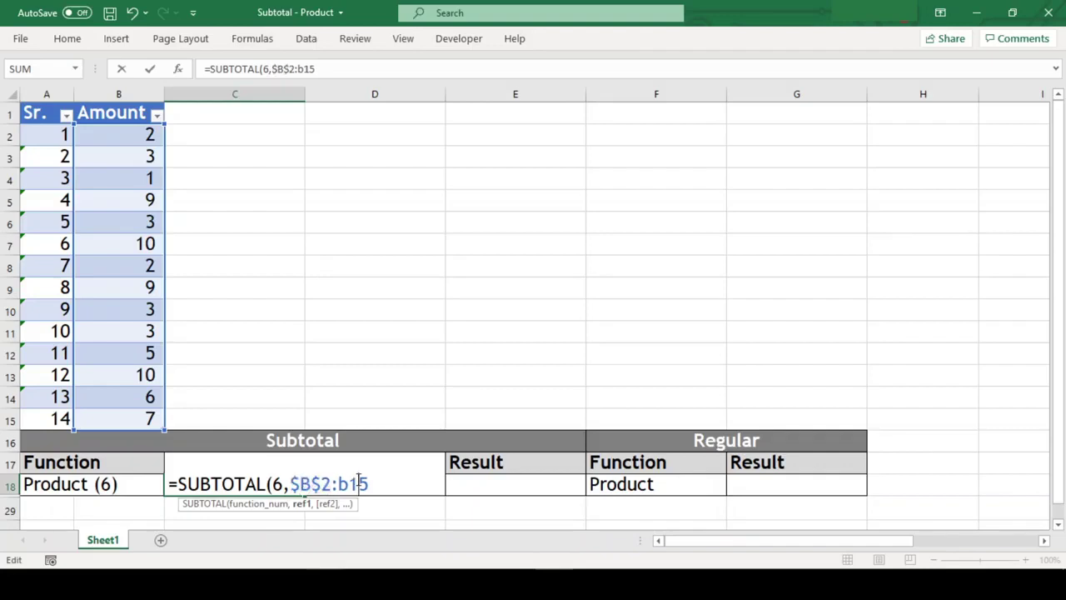
key("F4")
key("Right")
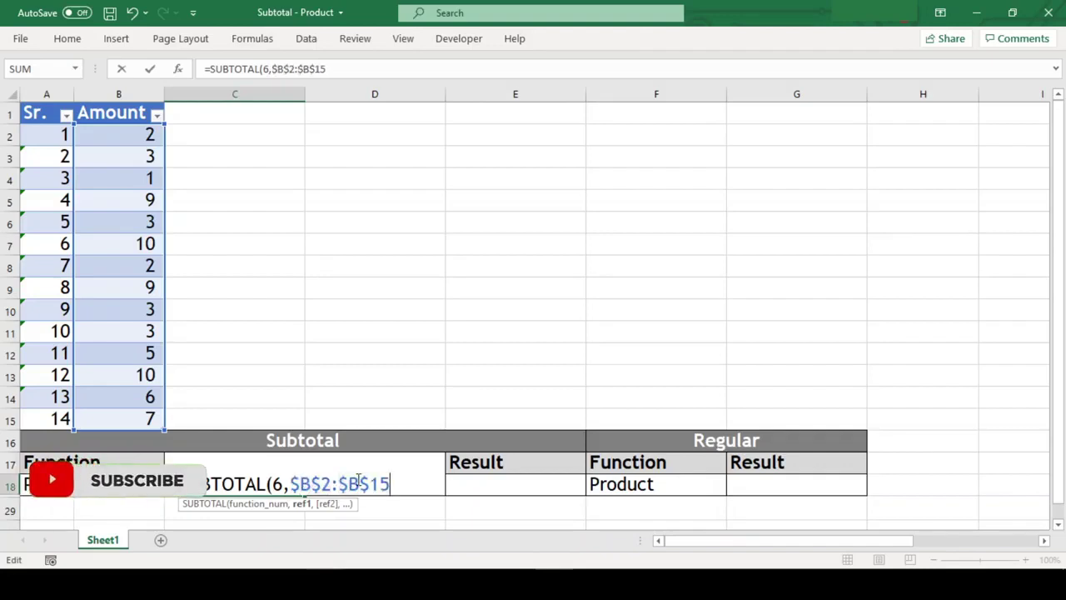
type(")")
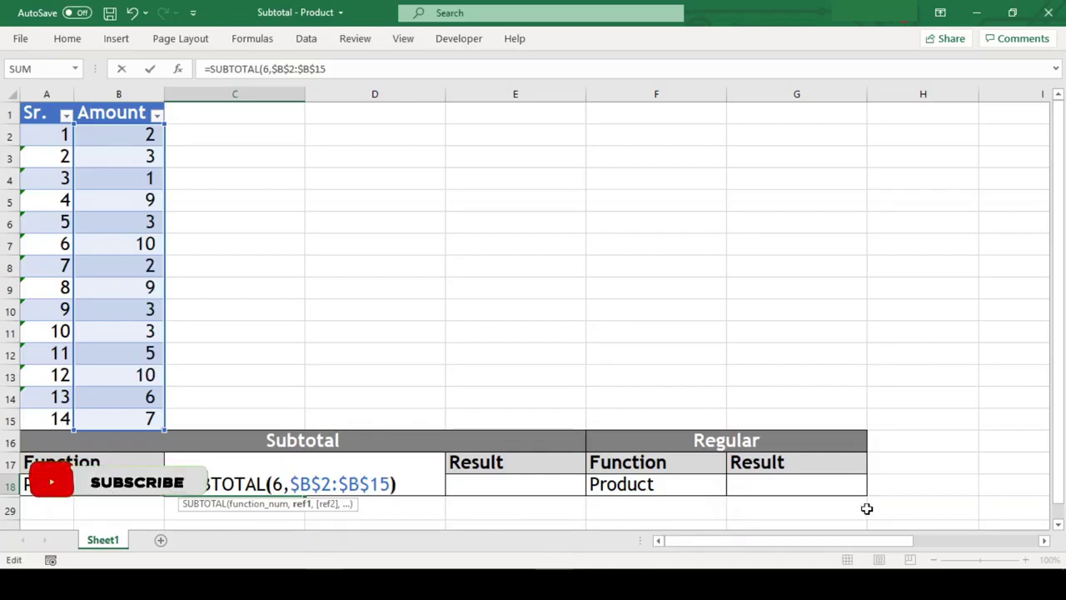
key("Return")
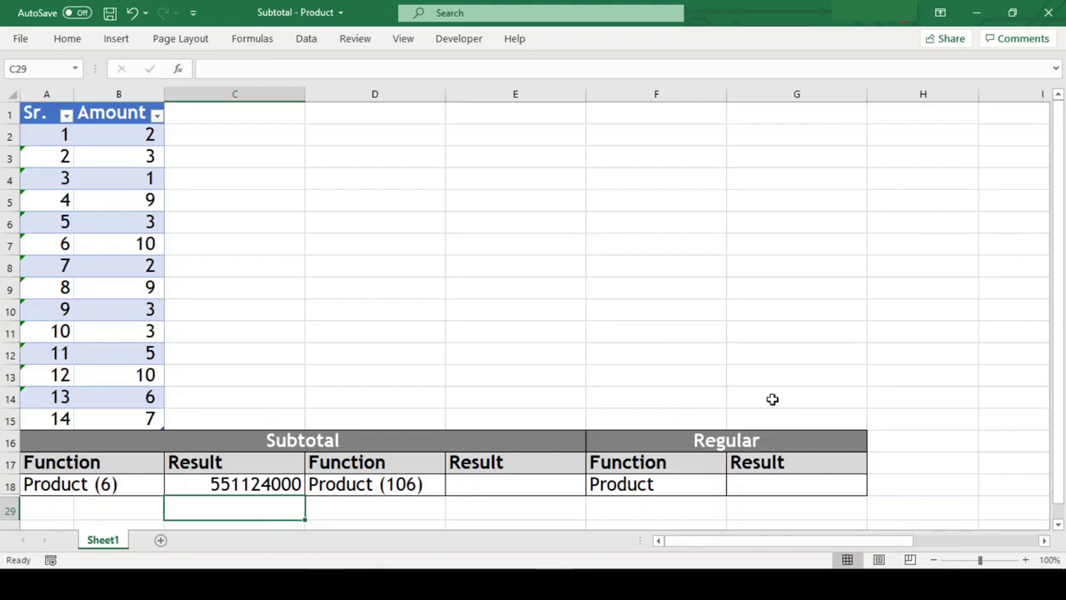
Enter =PRODUCT(B2:B15) in G18 and compare its formula with the C18 subtotal.
left_click(802, 485)
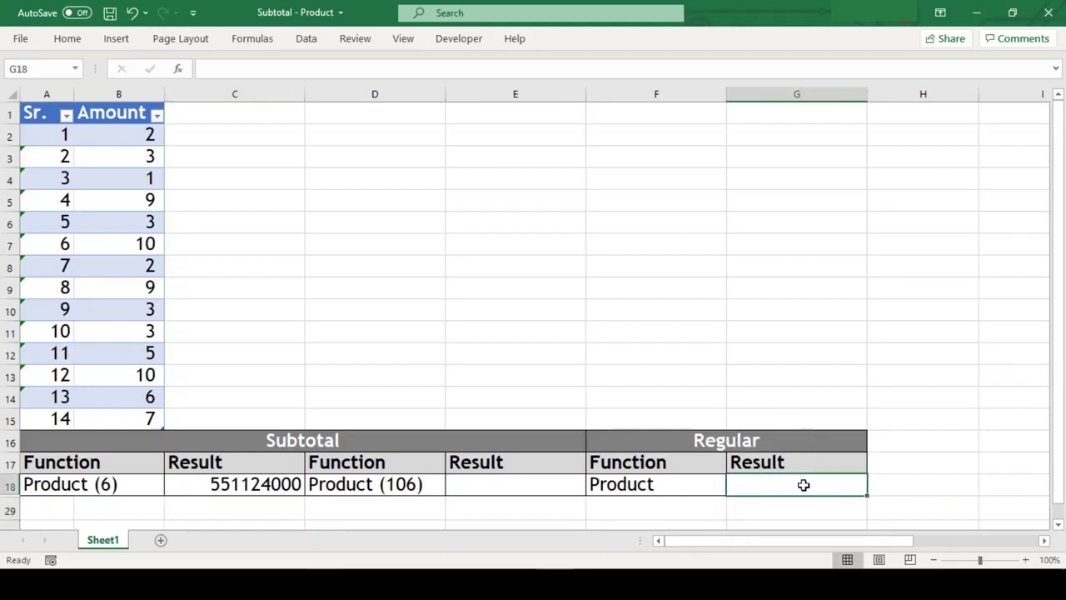
type("=pr")
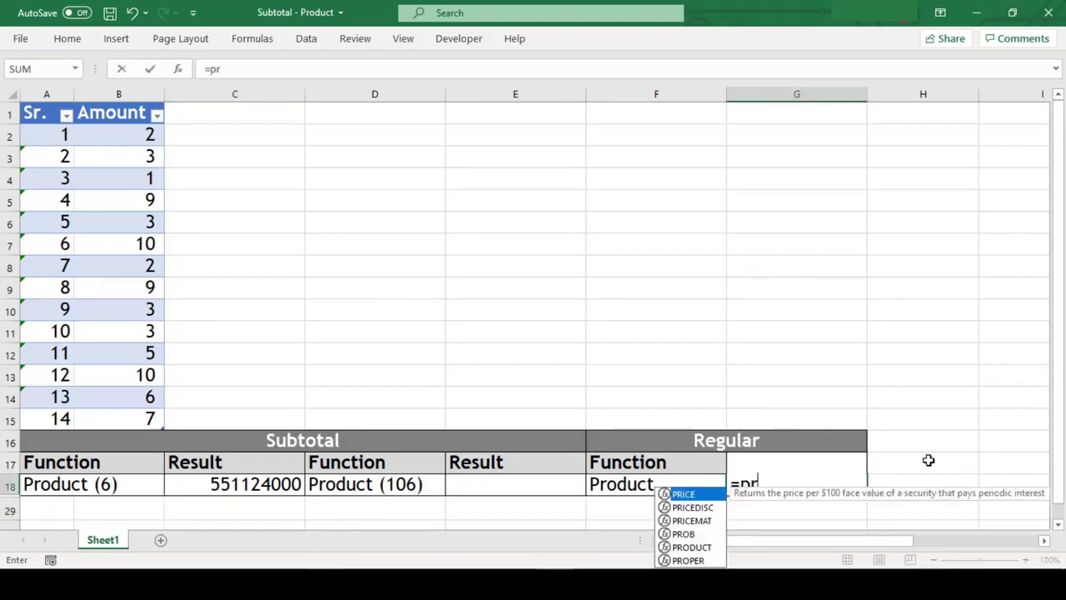
type("o")
key("Down")
key("Tab")
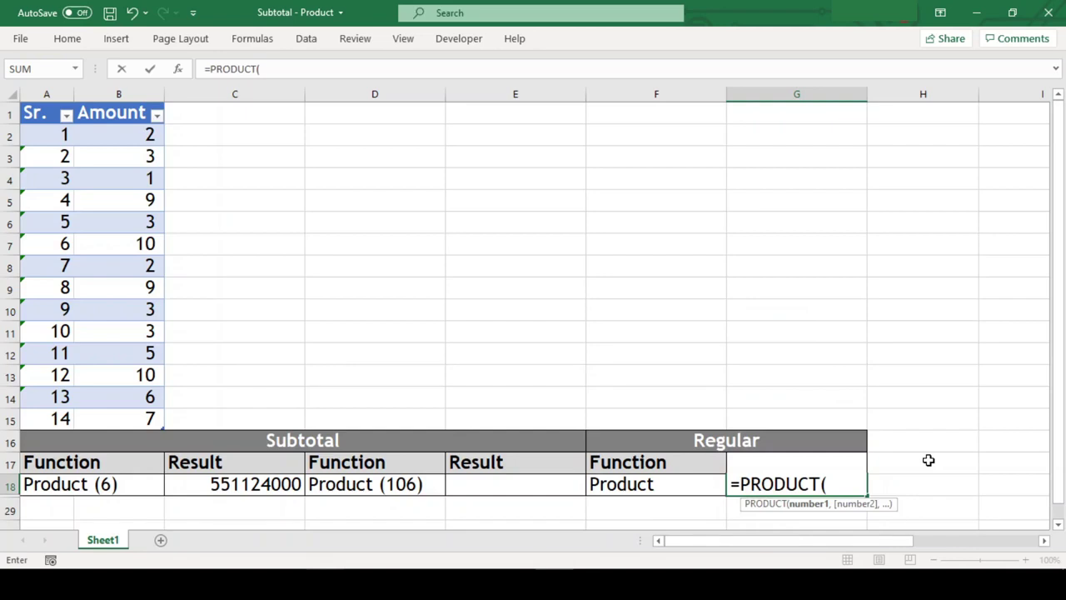
type("b2:")
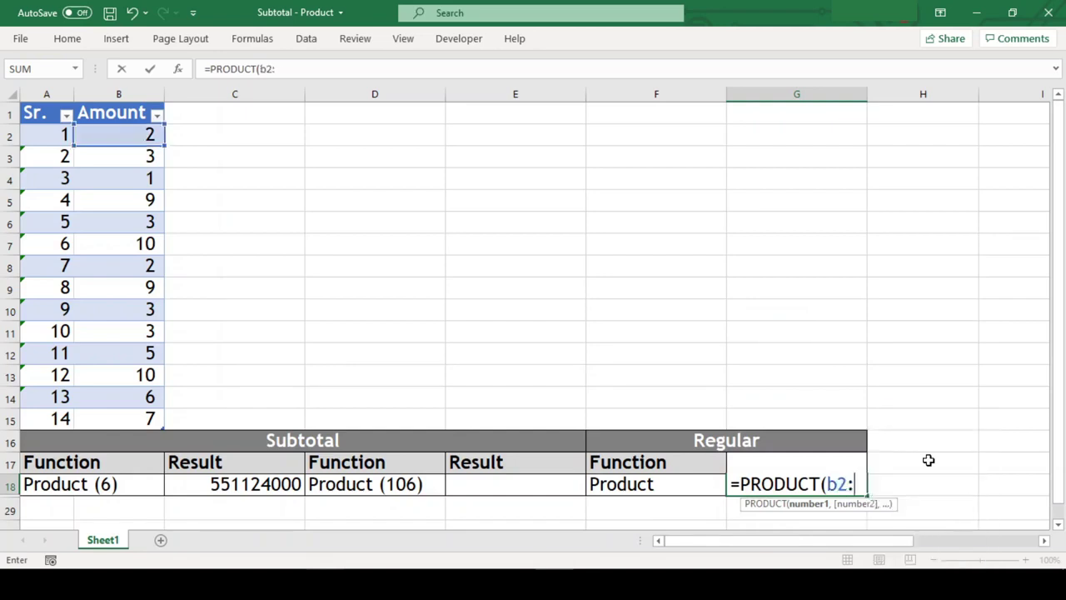
type("b15")
key("Return")
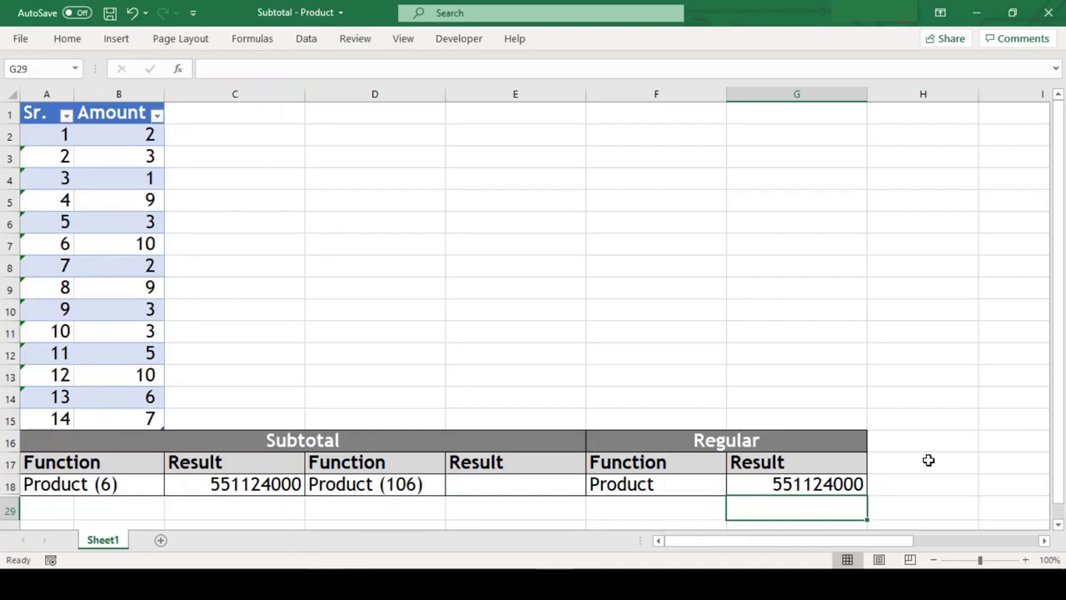
left_click(843, 481)
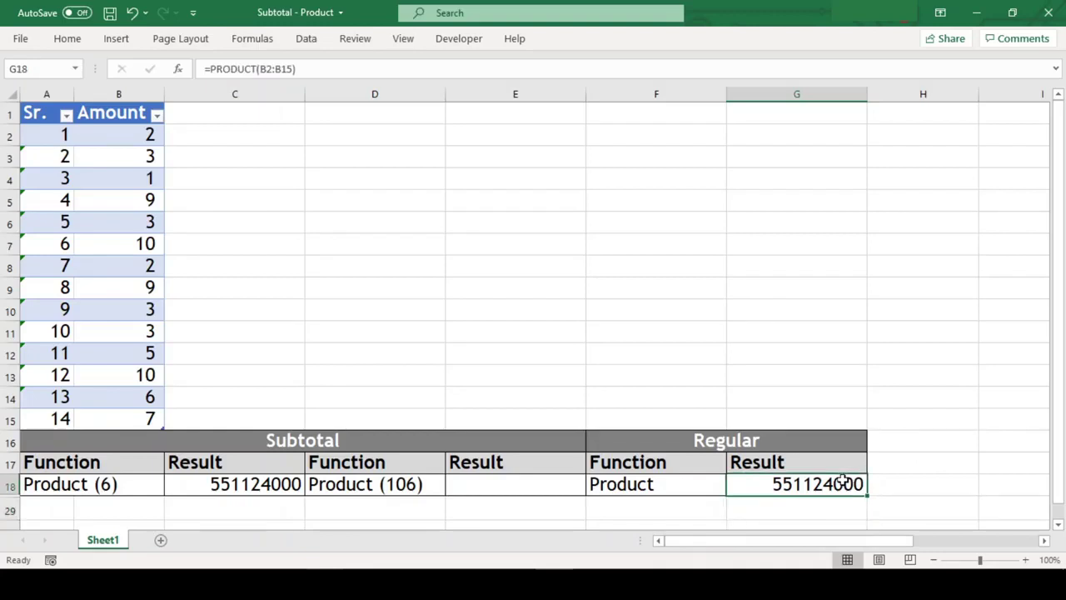
left_click(248, 489)
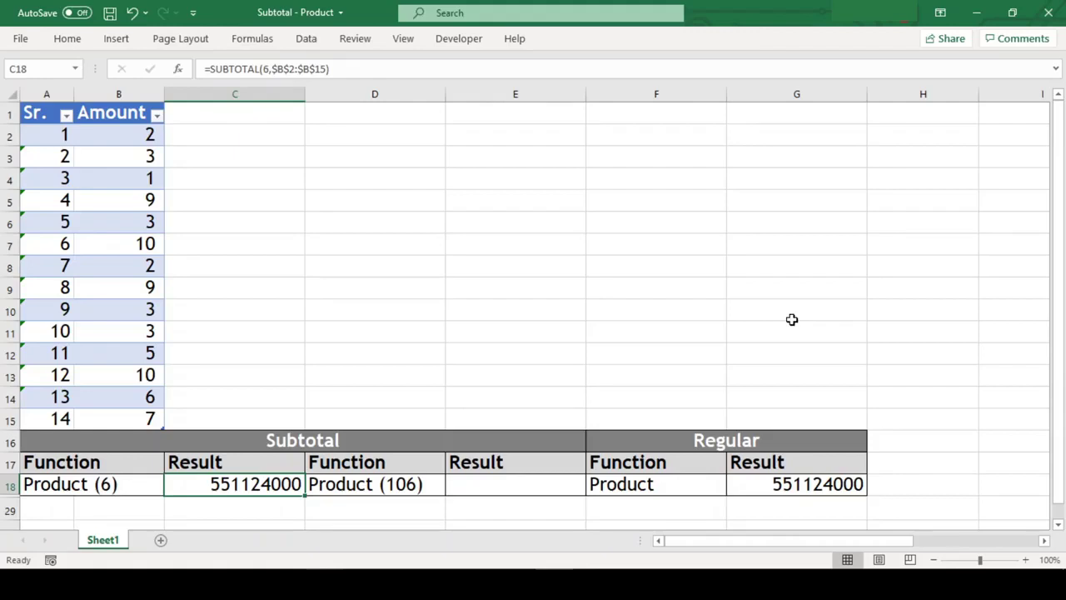
Apply a Greater Than 8 number filter to Amount, leaving 4 of 14 records shown.
left_click(156, 117)
left_click(93, 259)
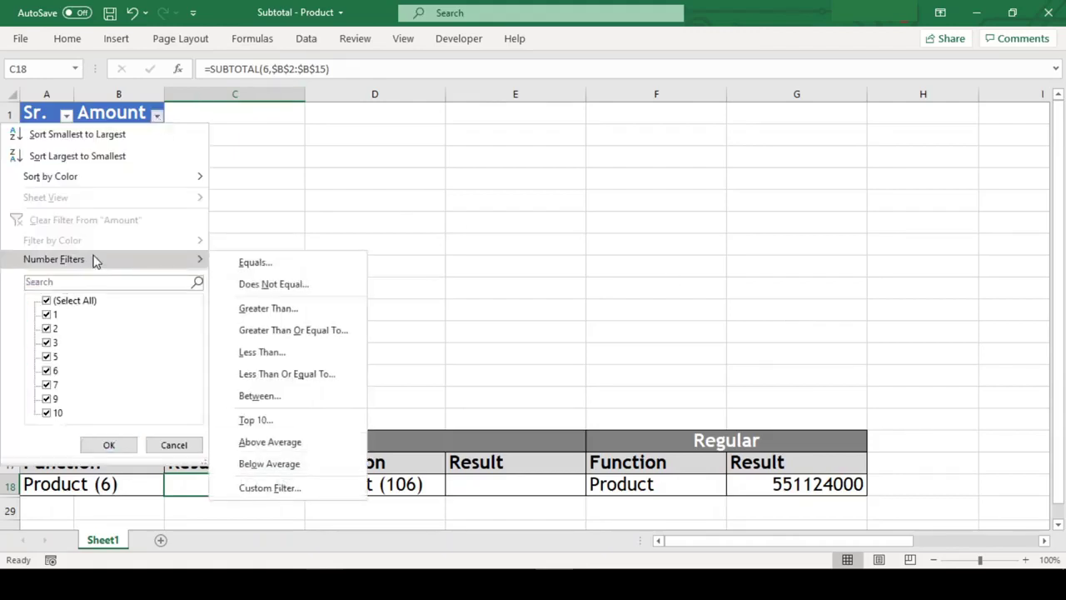
left_click(263, 308)
type("8")
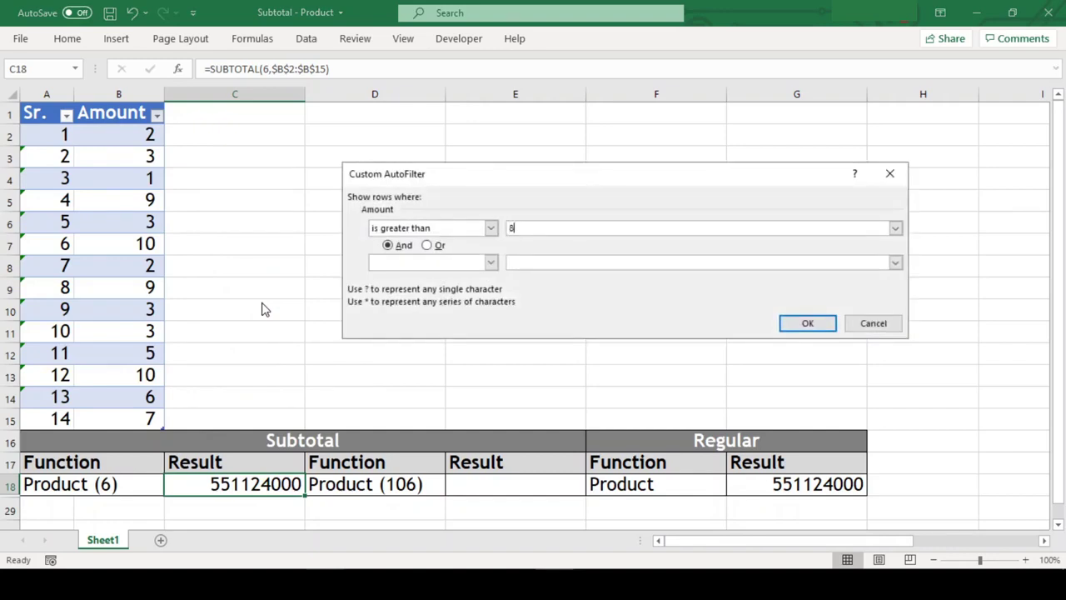
key("Return")
left_click(283, 342)
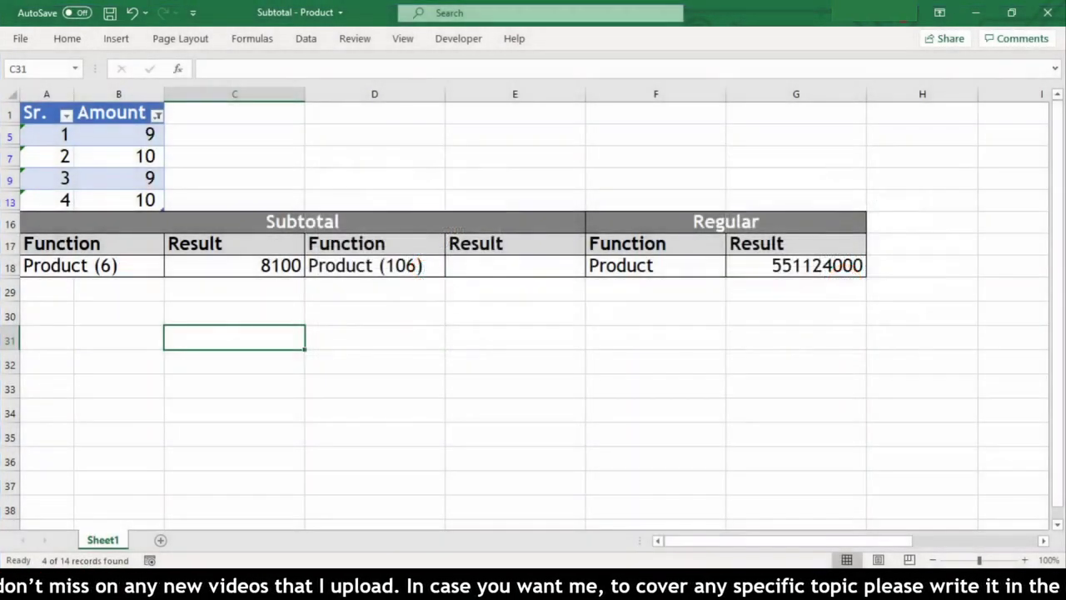
Copy the C18 subtotal into E18 and change its function number to 106.
left_click(244, 266)
key("ctrl+c")
key("Right")
key("Right")
key("Right")
key("Left")
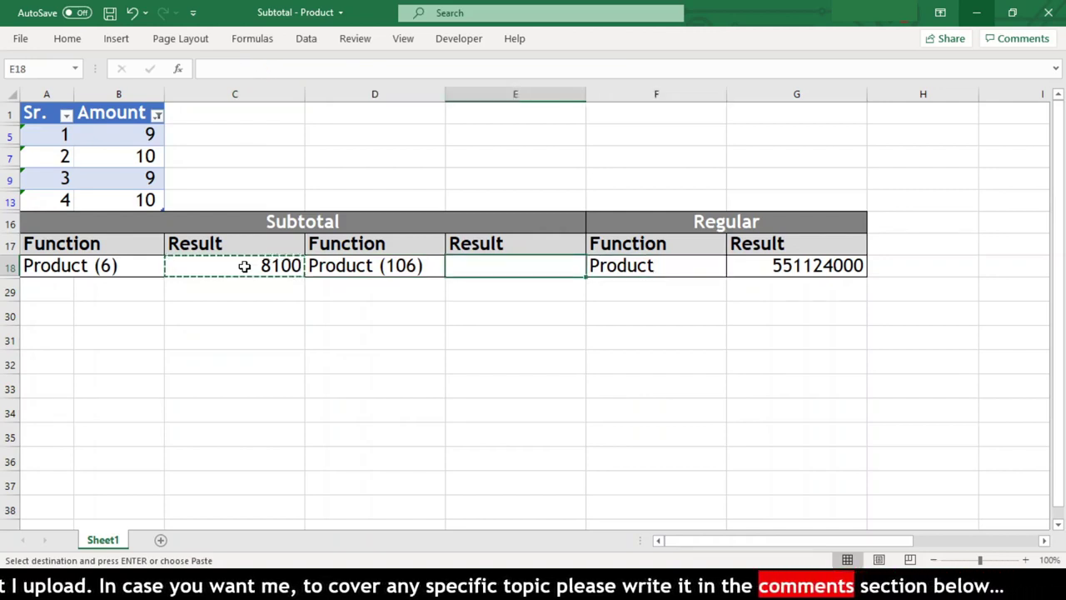
key("ctrl+v")
key("F2")
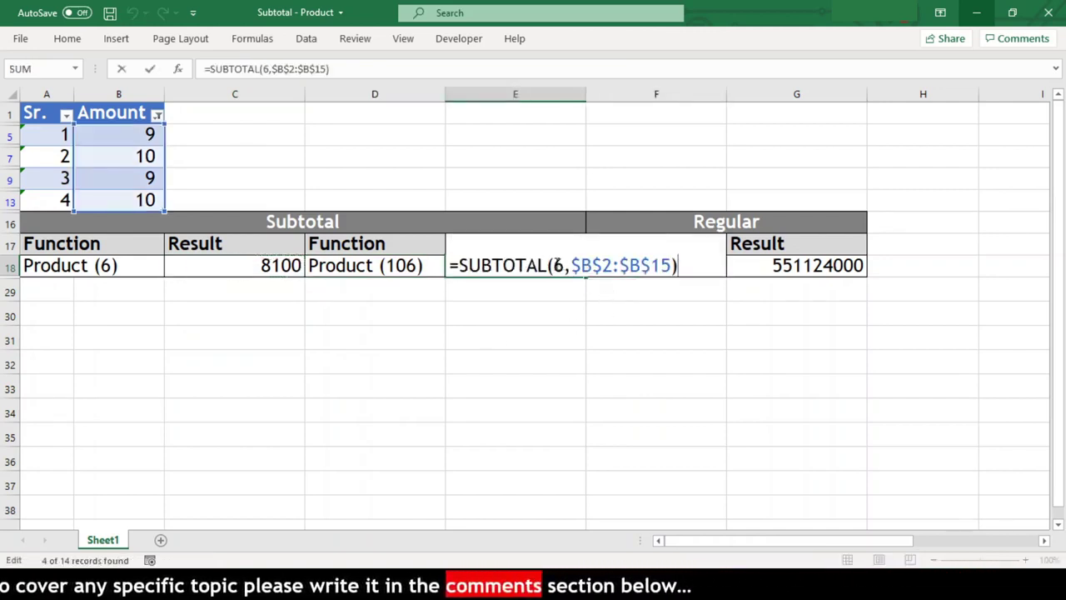
left_click(555, 265)
type("10")
key("Return")
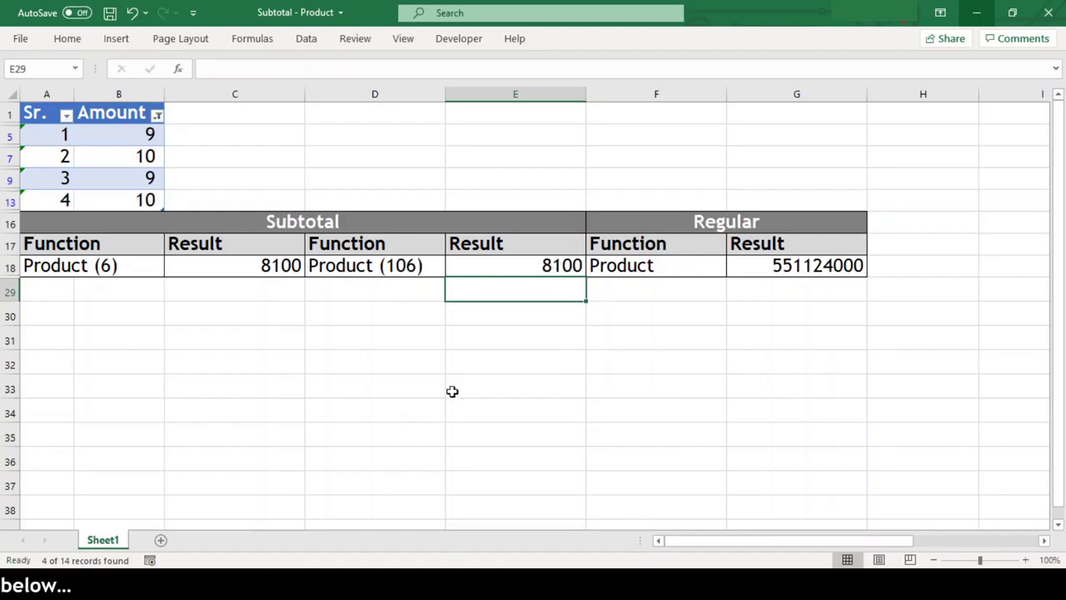
Select all values in the Amount filter to show every row again.
left_click(157, 115)
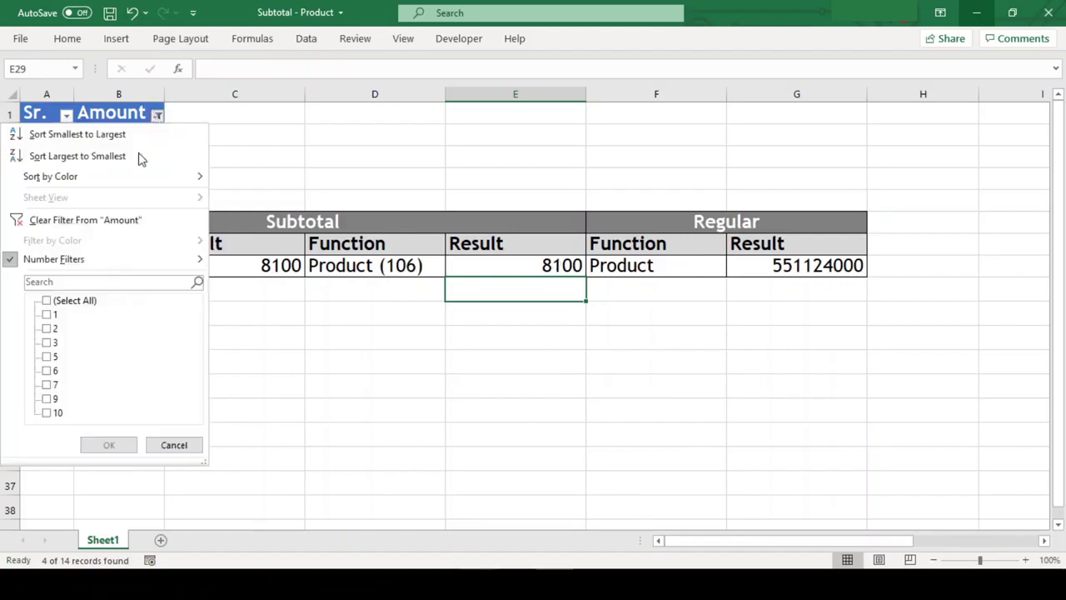
left_click(71, 300)
left_click(108, 445)
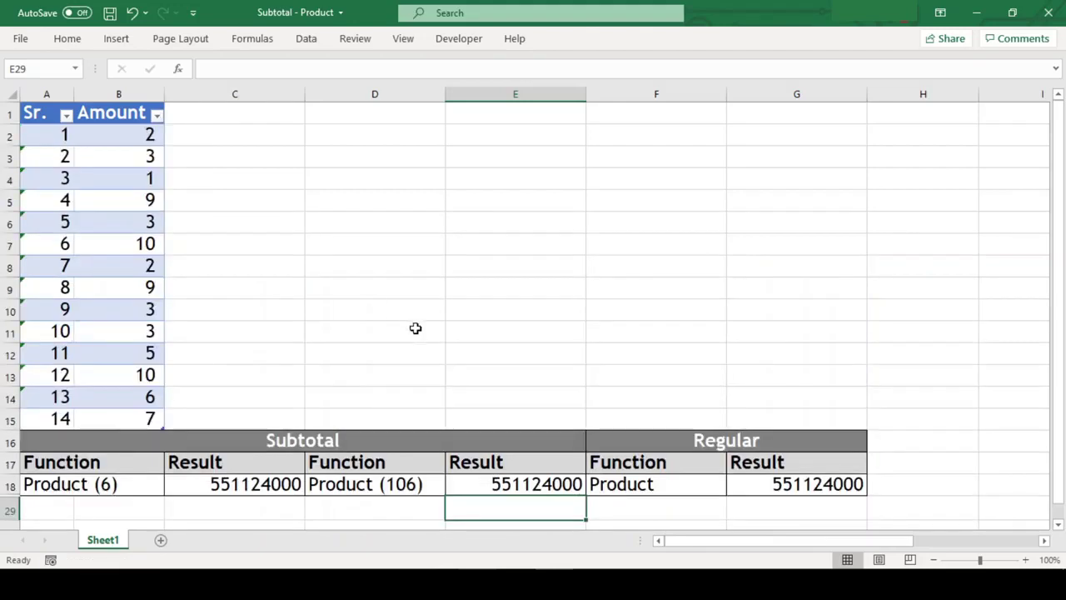
Hide rows 7 to 10, dropping the SUBTOTAL(106) result to 1020600.
left_click(434, 285)
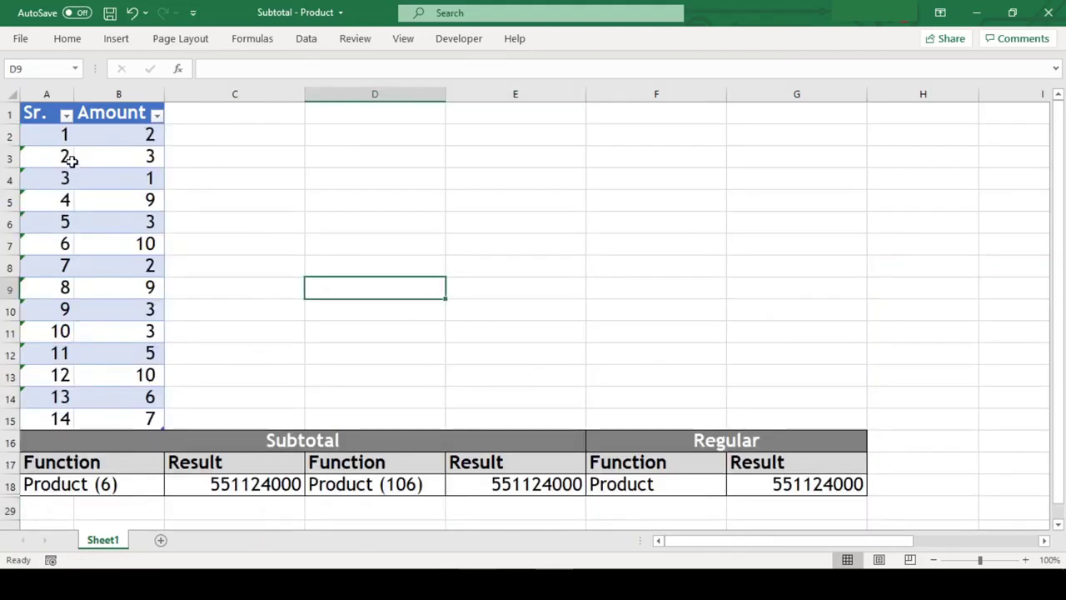
left_click_drag(8, 244, 8, 312)
right_click(5, 321)
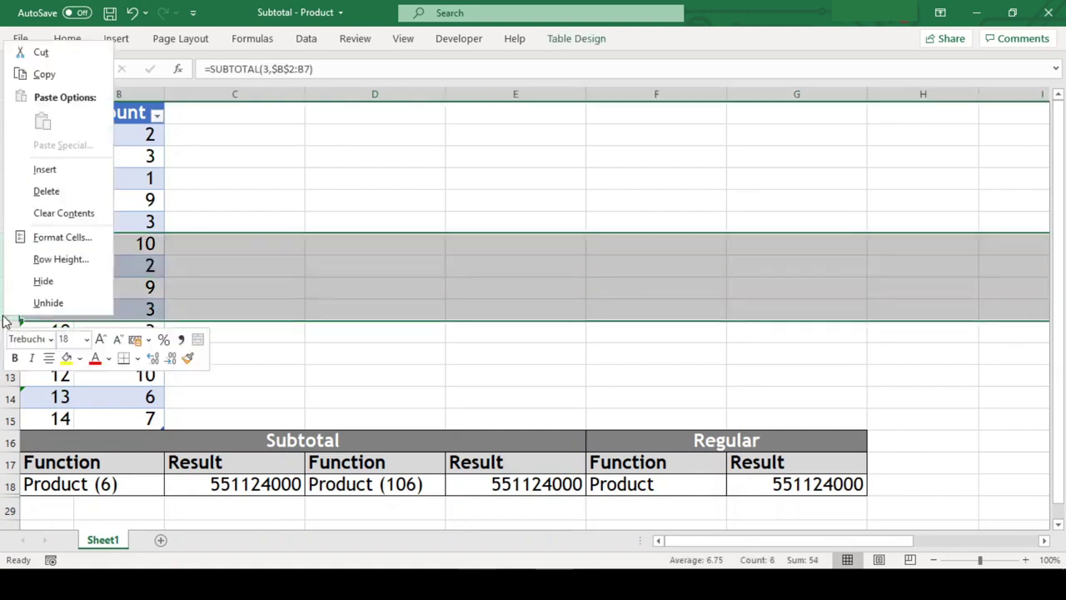
key("Down")
key("Down")
key("Down")
key("Down")
key("Down")
key("Down")
key("Down")
key("Down")
key("Down")
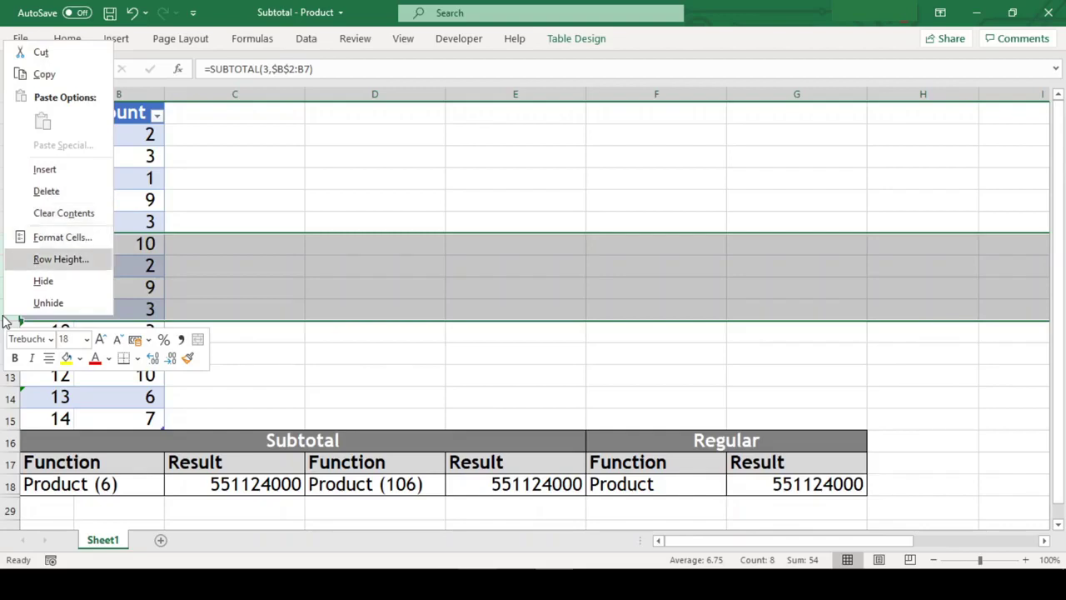
key("Return")
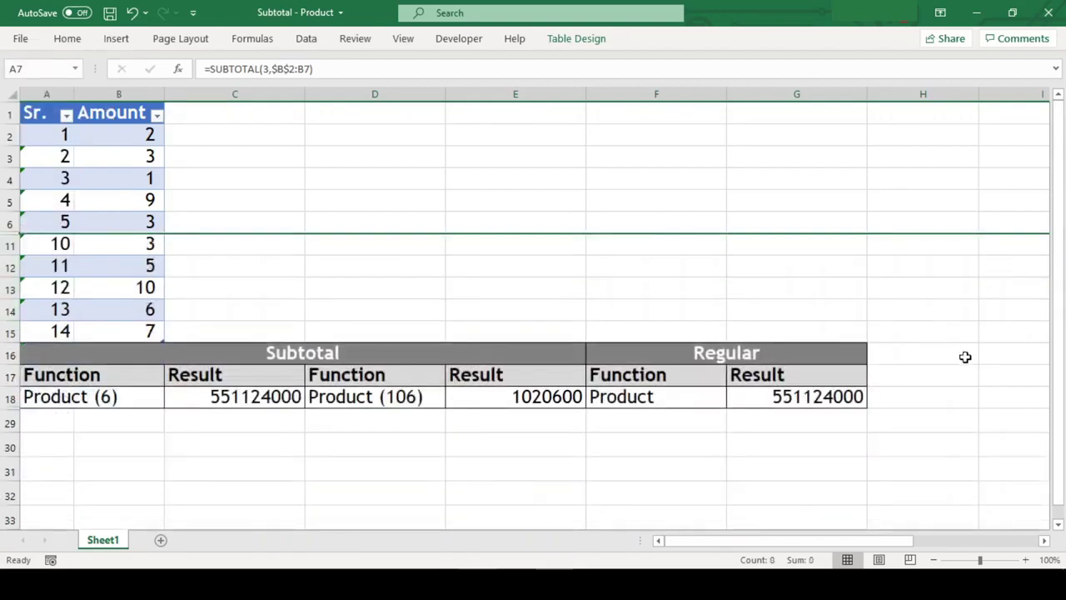
left_click(964, 356)
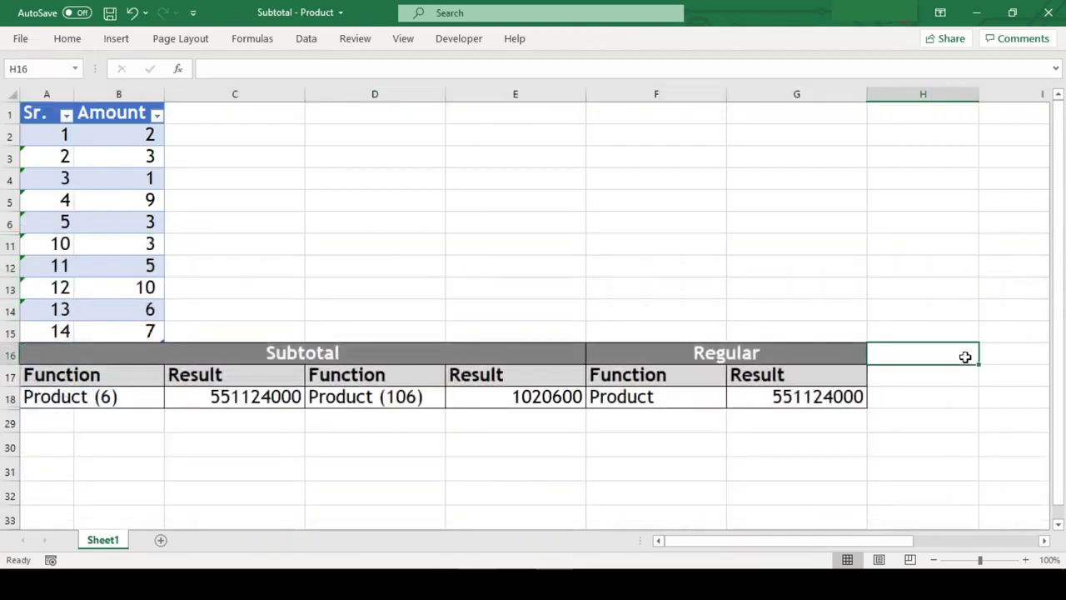
left_click(300, 447)
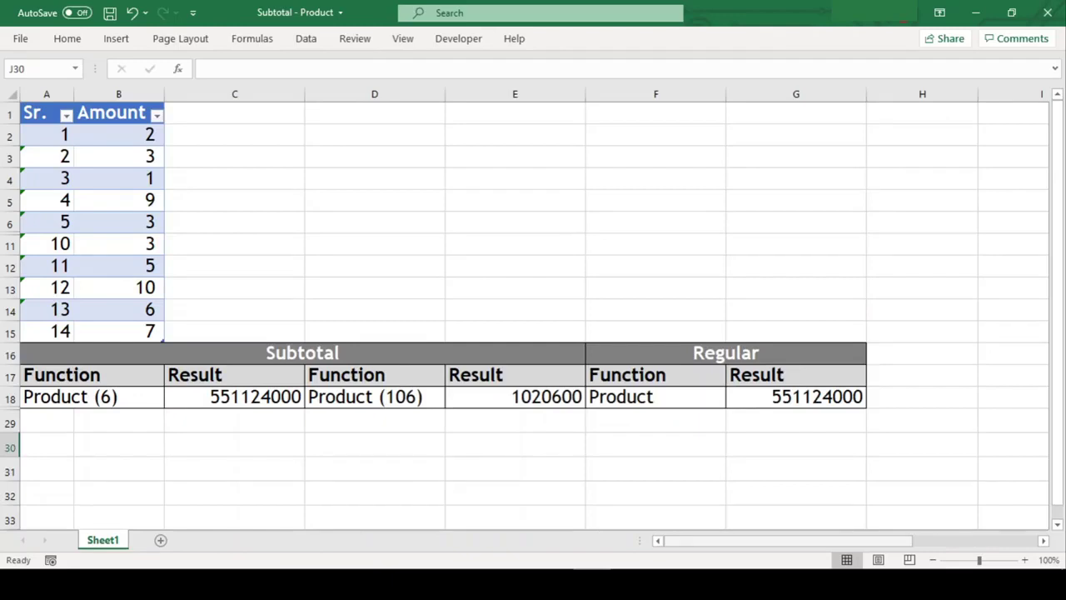